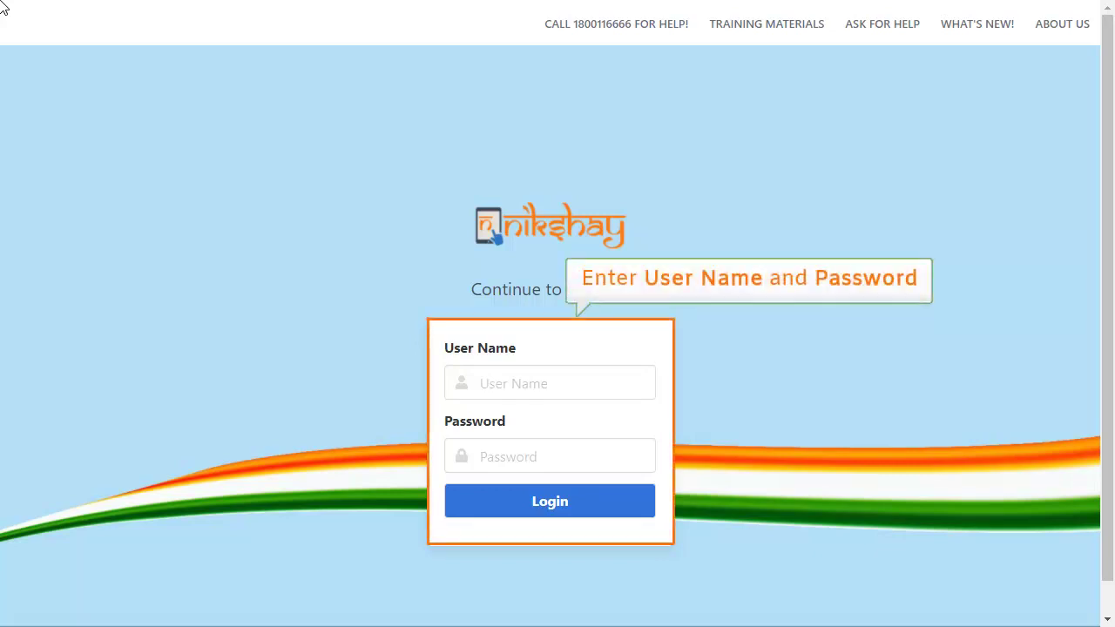
# - Log in to Nikshay Reports with the account's user name and password
pyautogui.click(580, 386)
pyautogui.write('JEET-ST-HR-2')
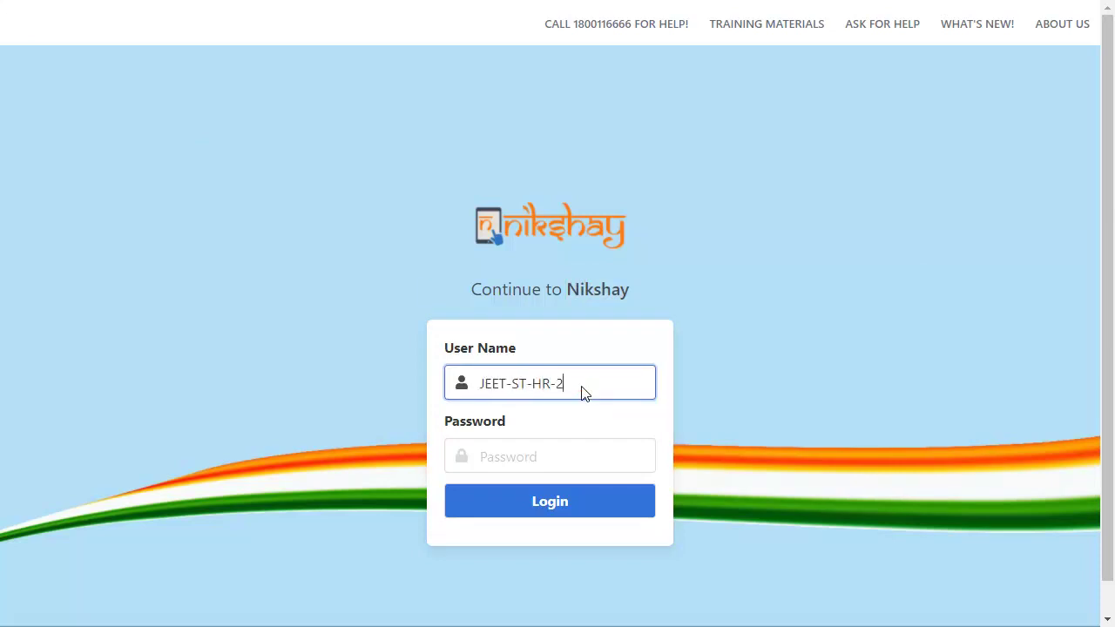
pyautogui.click(481, 461)
pyautogui.write('••••••••')
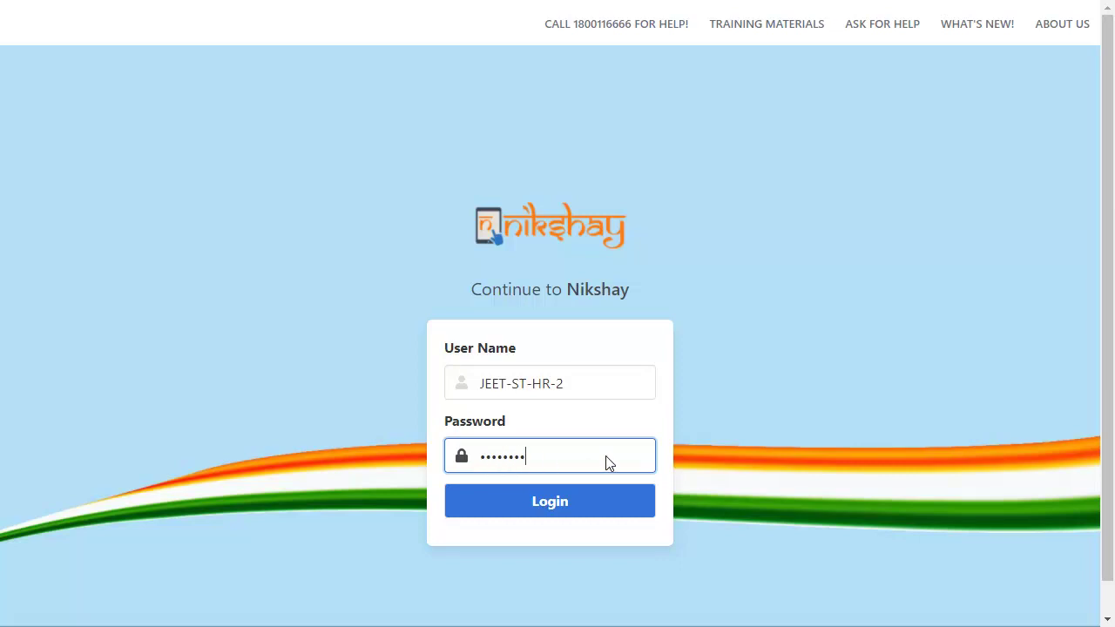
pyautogui.click(549, 502)
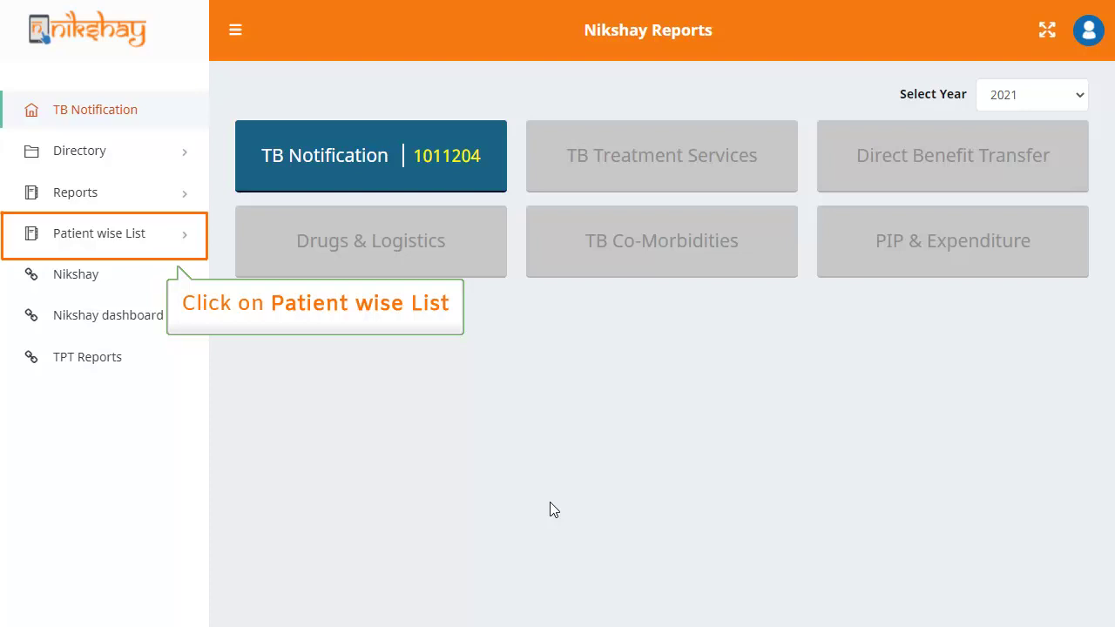
# - Open the Patient Lab Register from the sidebar's Patient wise List submenu
pyautogui.click(174, 233)
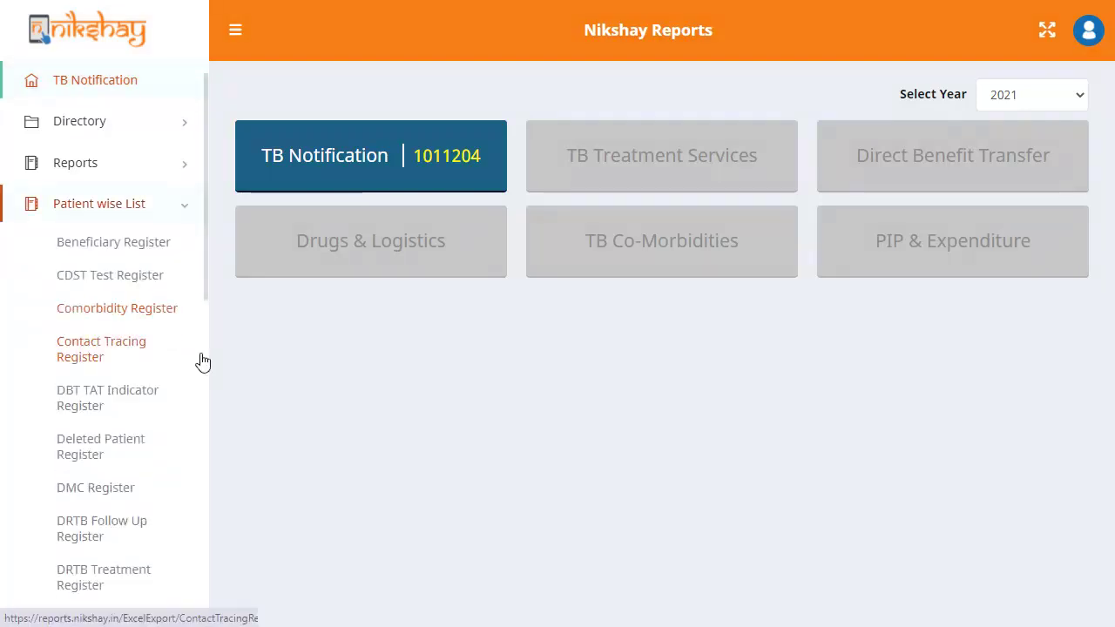
pyautogui.scroll(-3, 202, 364)
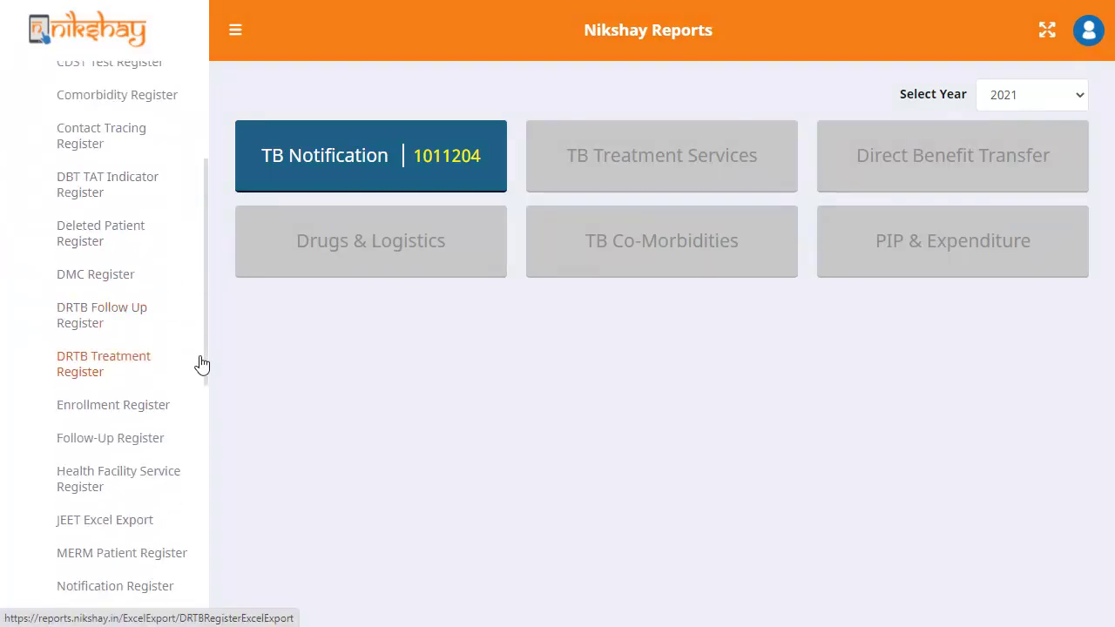
pyautogui.scroll(-2, 201, 366)
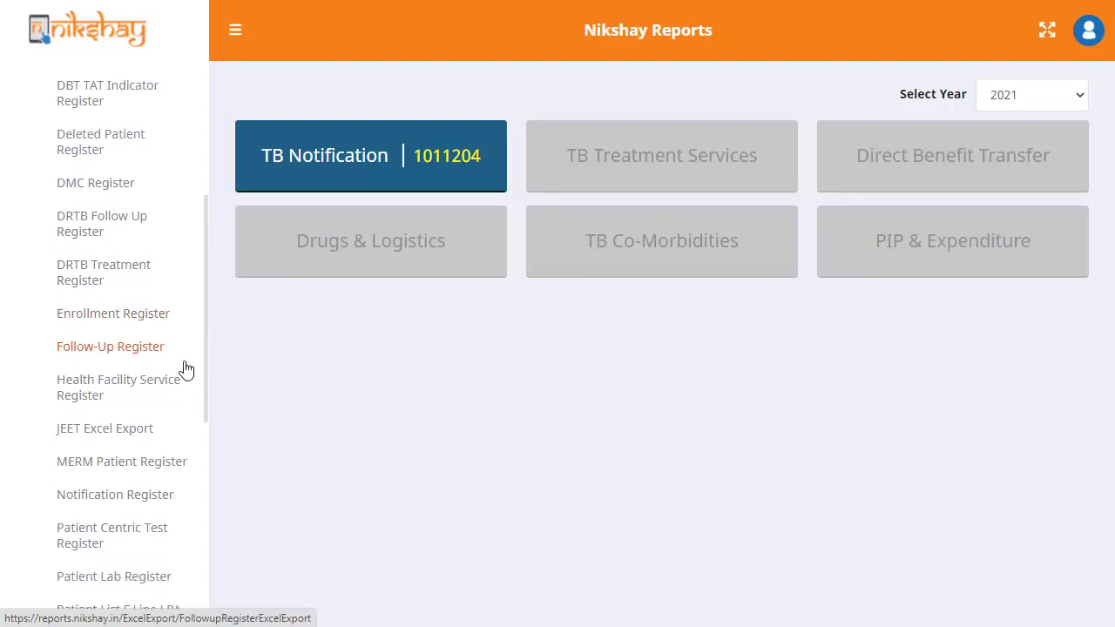
pyautogui.scroll(-1, 186, 369)
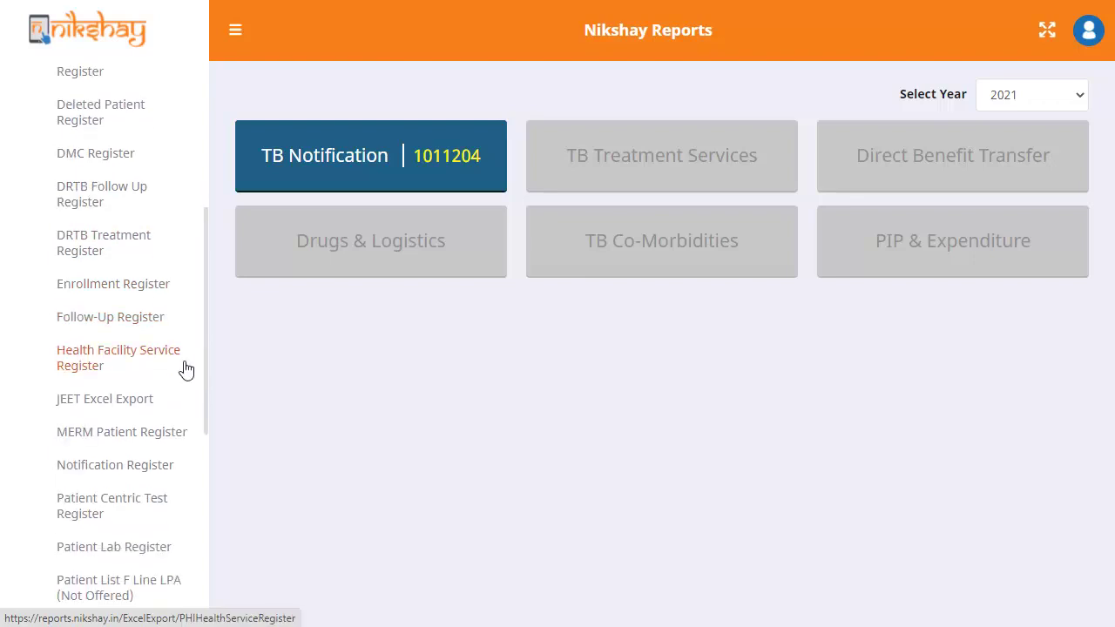
pyautogui.scroll(-1, 175, 418)
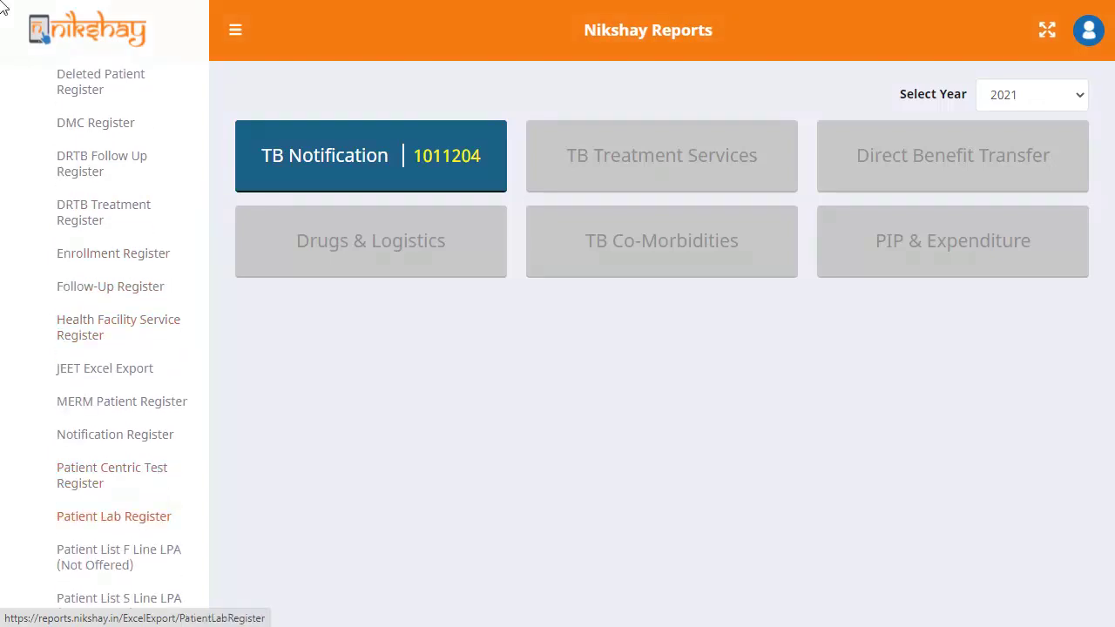
pyautogui.click(113, 515)
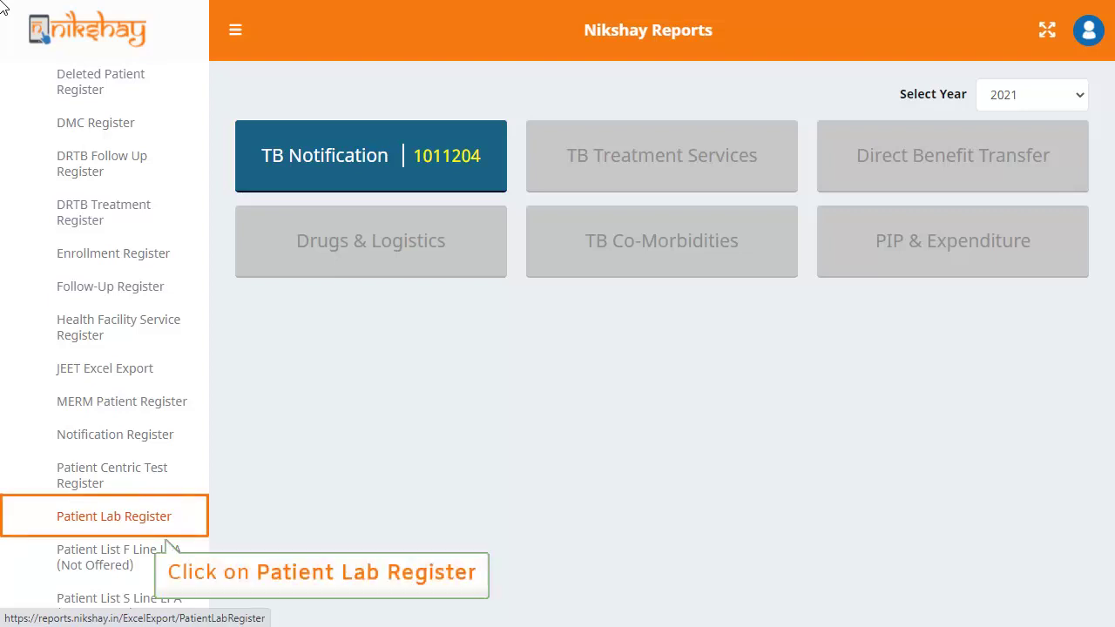
pyautogui.click(149, 517)
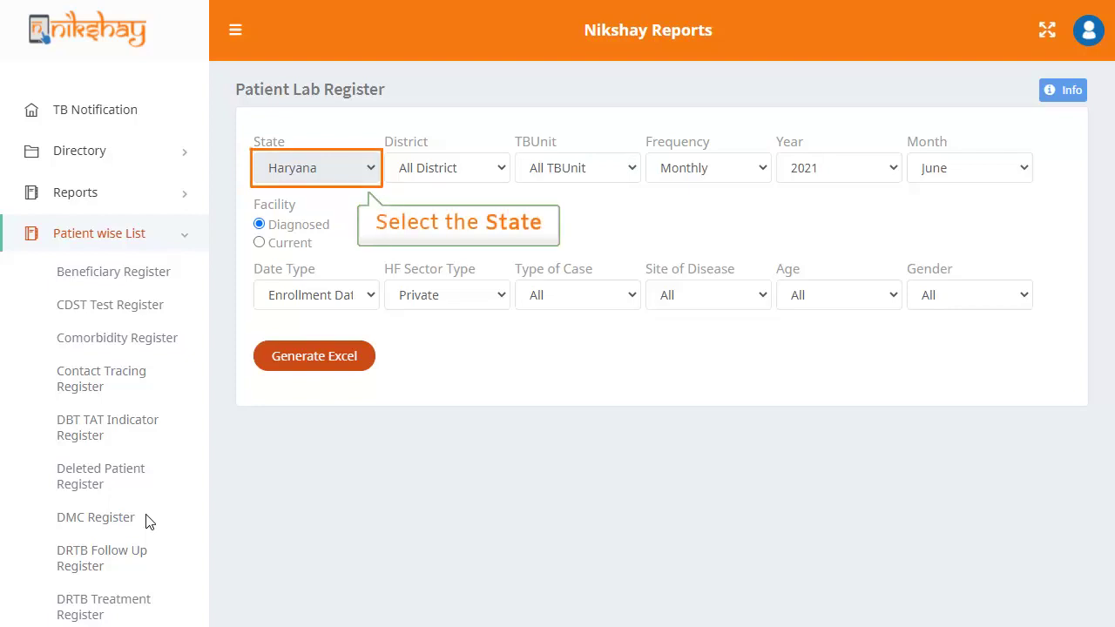
# - Keep State Haryana, set District Faridabad and TBUnit Hodal, and keep Monthly frequency
pyautogui.click(368, 169)
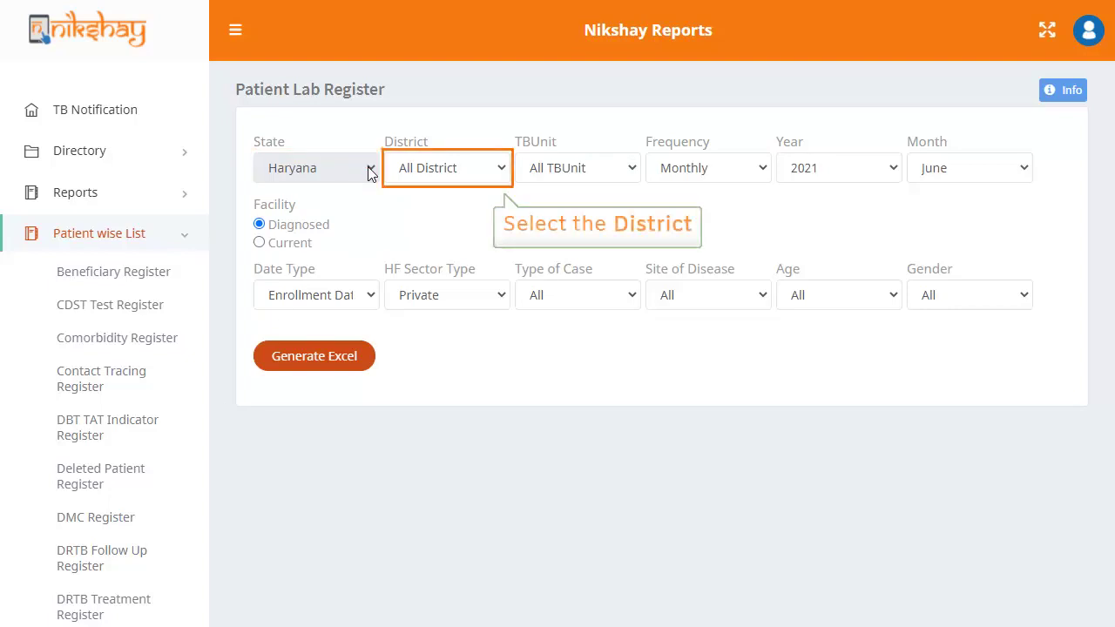
pyautogui.click(499, 171)
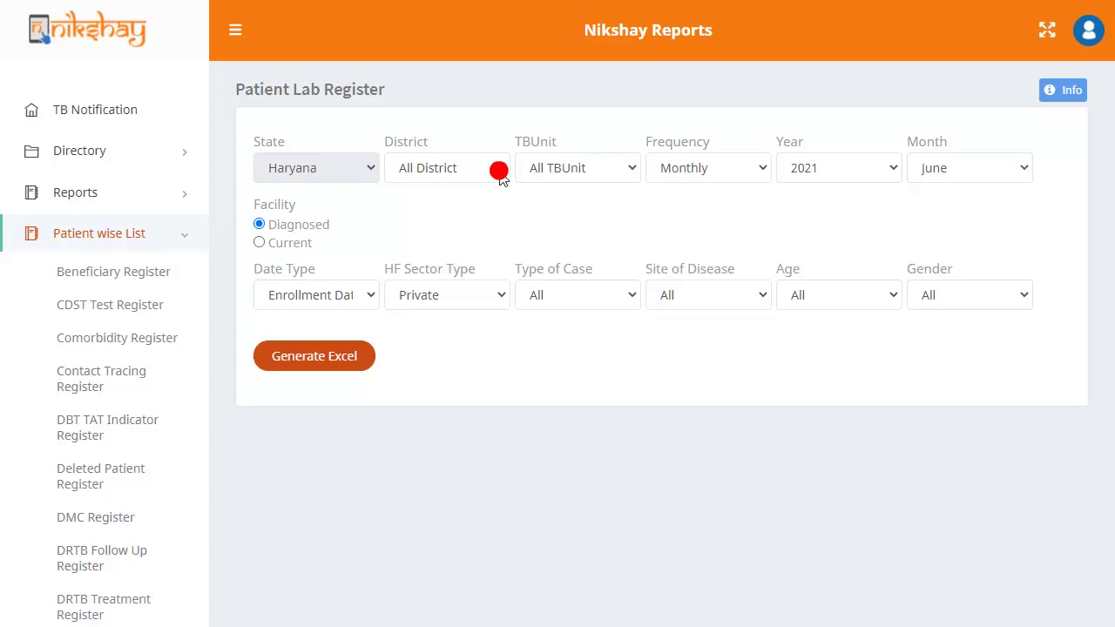
pyautogui.click(463, 244)
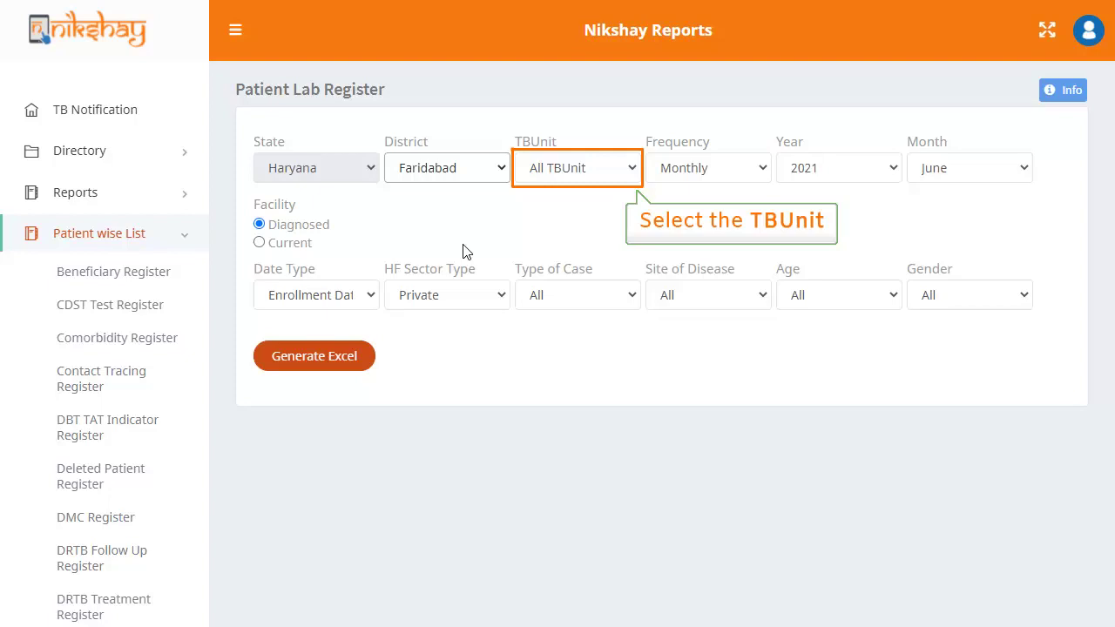
pyautogui.click(615, 165)
pyautogui.click(581, 244)
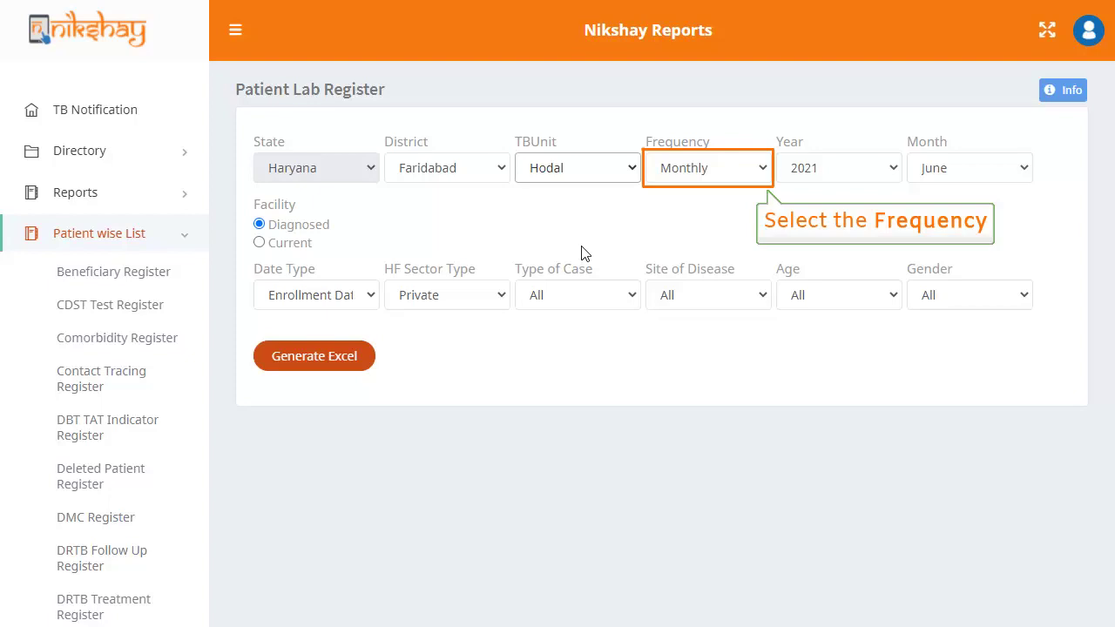
pyautogui.click(756, 170)
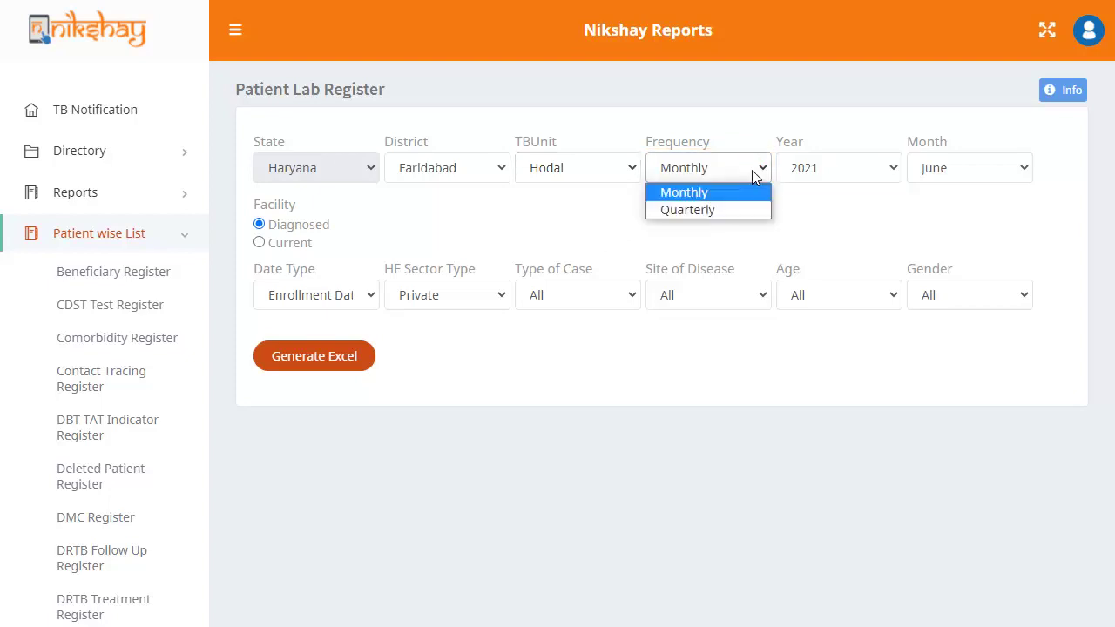
pyautogui.click(744, 196)
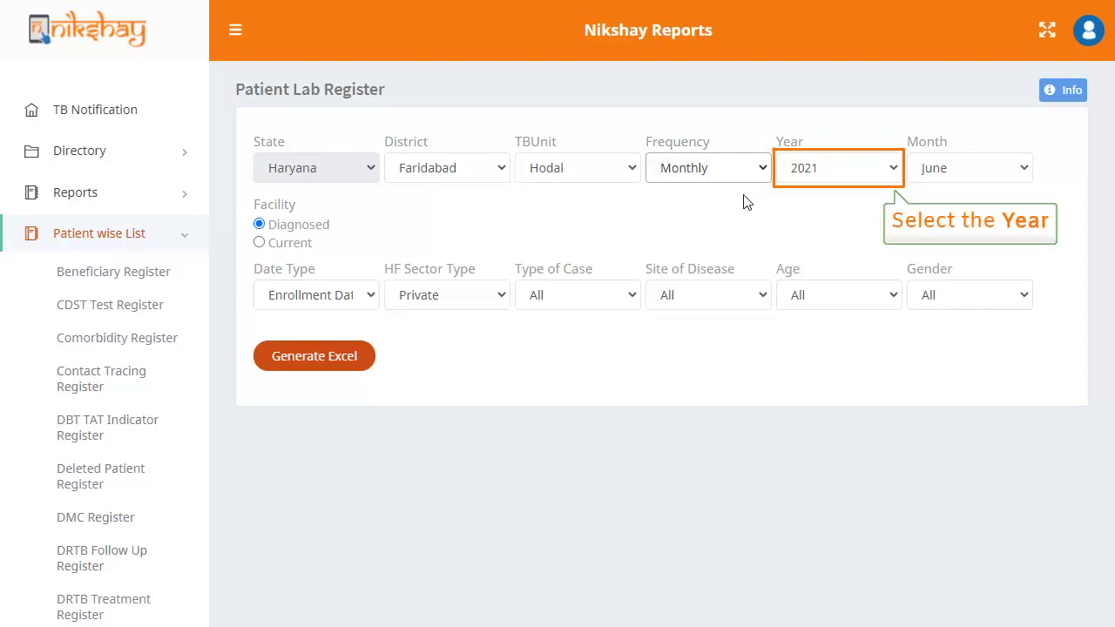
# - Set Year 2020 and Month January, report by Diagnosed facility, with Enrollment Date as date type
pyautogui.click(885, 167)
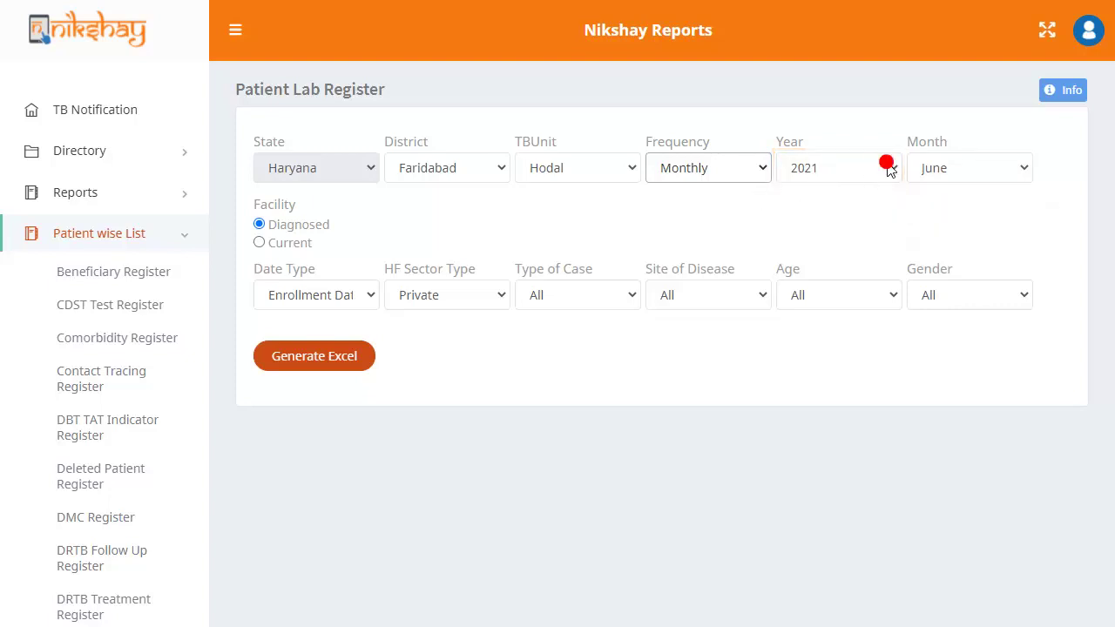
pyautogui.click(861, 211)
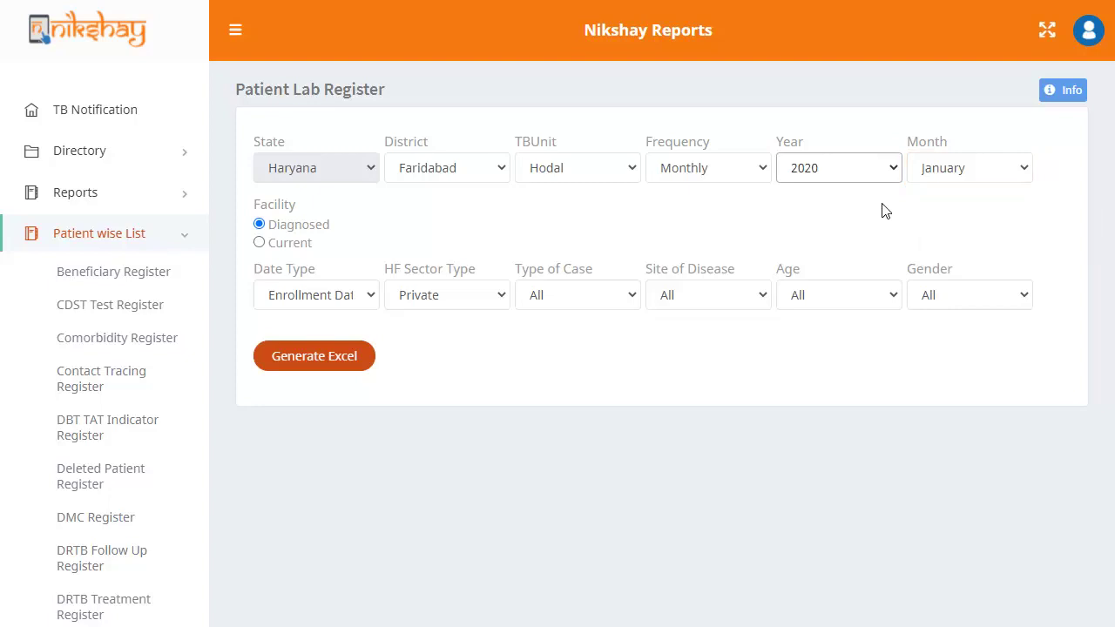
pyautogui.click(1023, 170)
pyautogui.click(1018, 193)
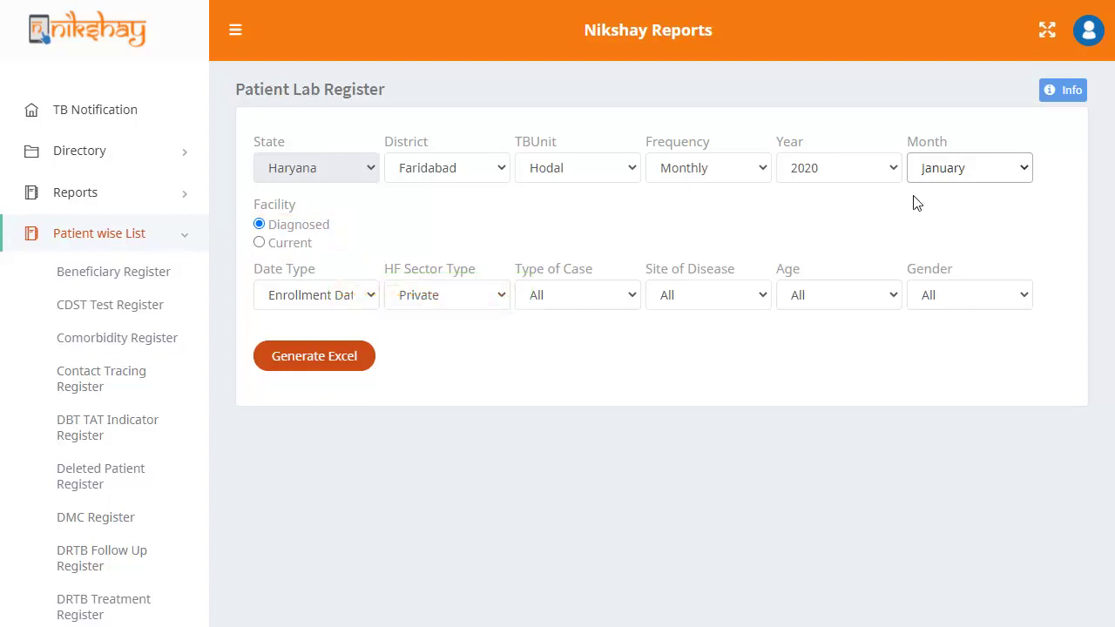
pyautogui.click(259, 226)
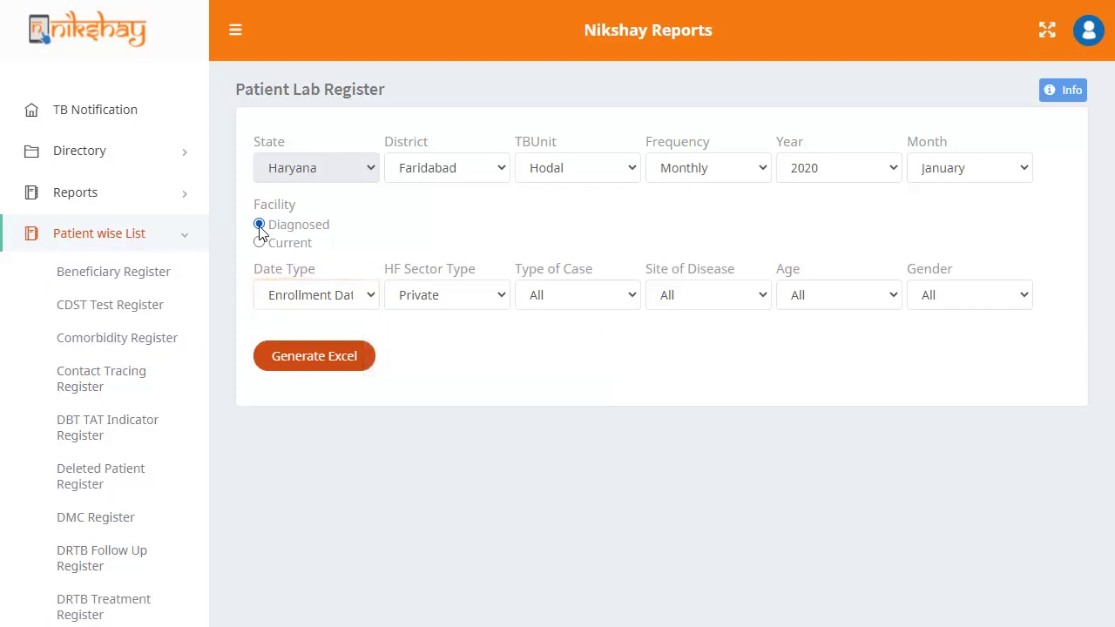
pyautogui.click(370, 293)
pyautogui.click(362, 320)
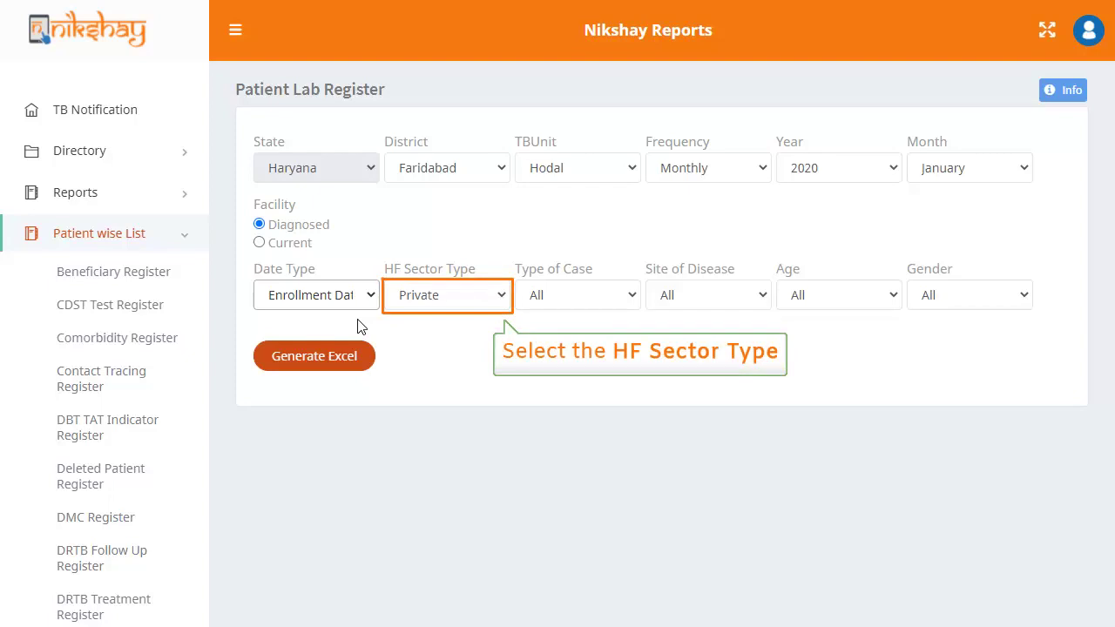
# - Choose Private sector, DSTB case type, All disease sites, age >=15 and All genders
pyautogui.click(497, 293)
pyautogui.click(499, 320)
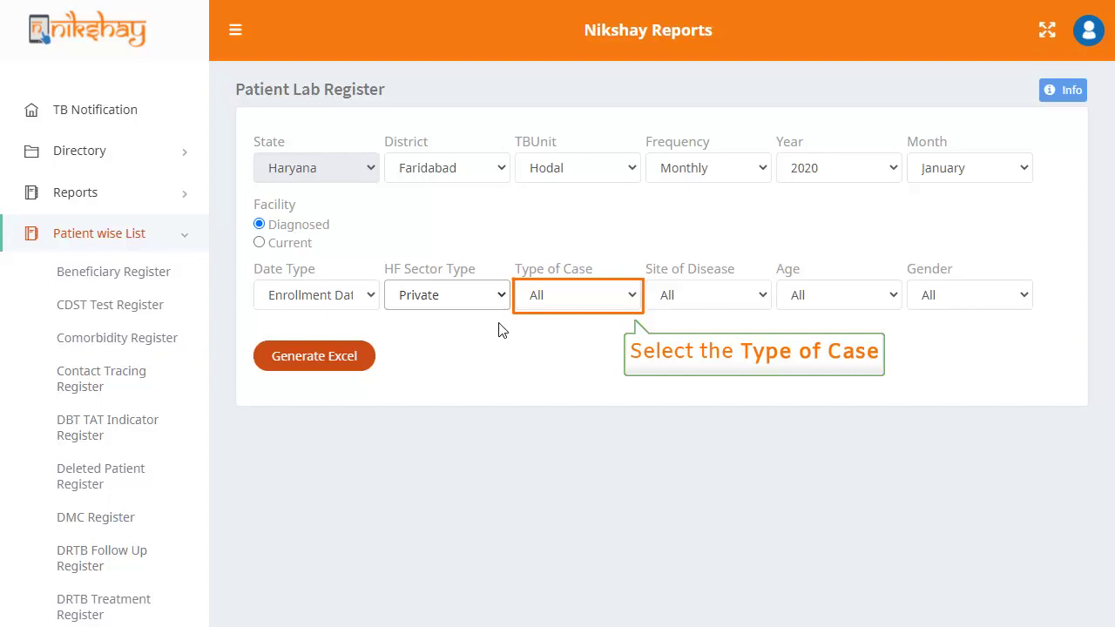
pyautogui.click(633, 297)
pyautogui.click(586, 340)
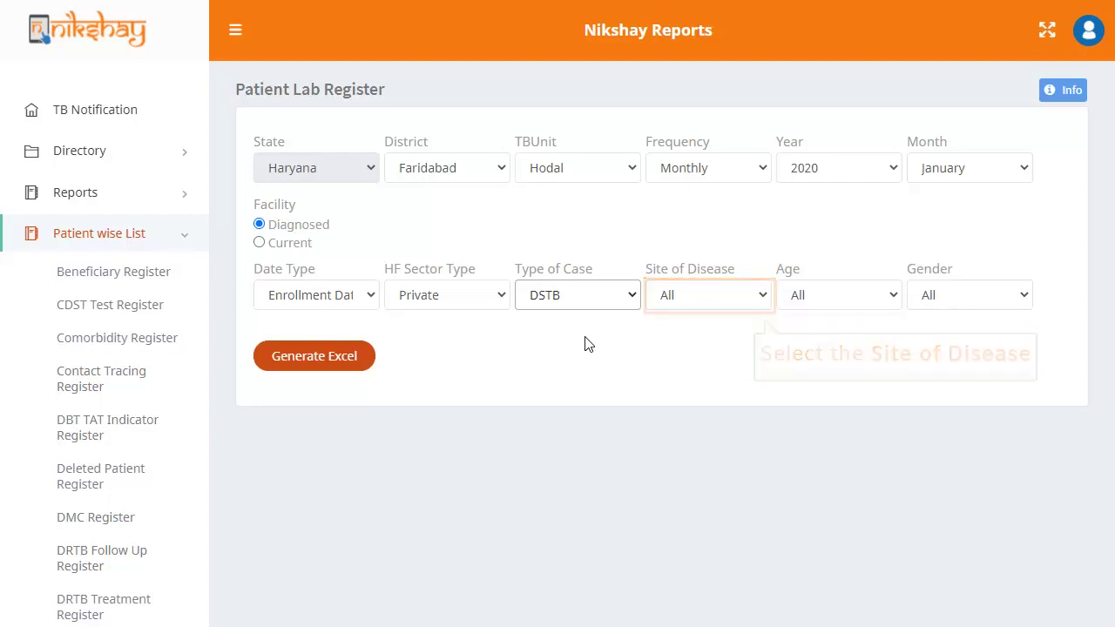
pyautogui.click(762, 295)
pyautogui.click(756, 319)
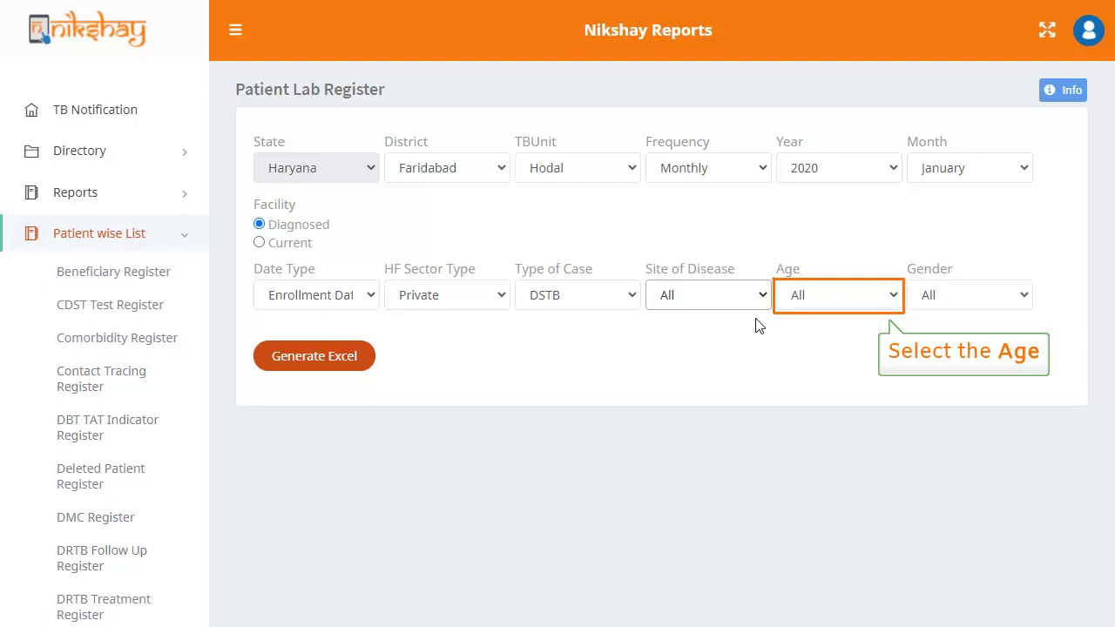
pyautogui.click(884, 292)
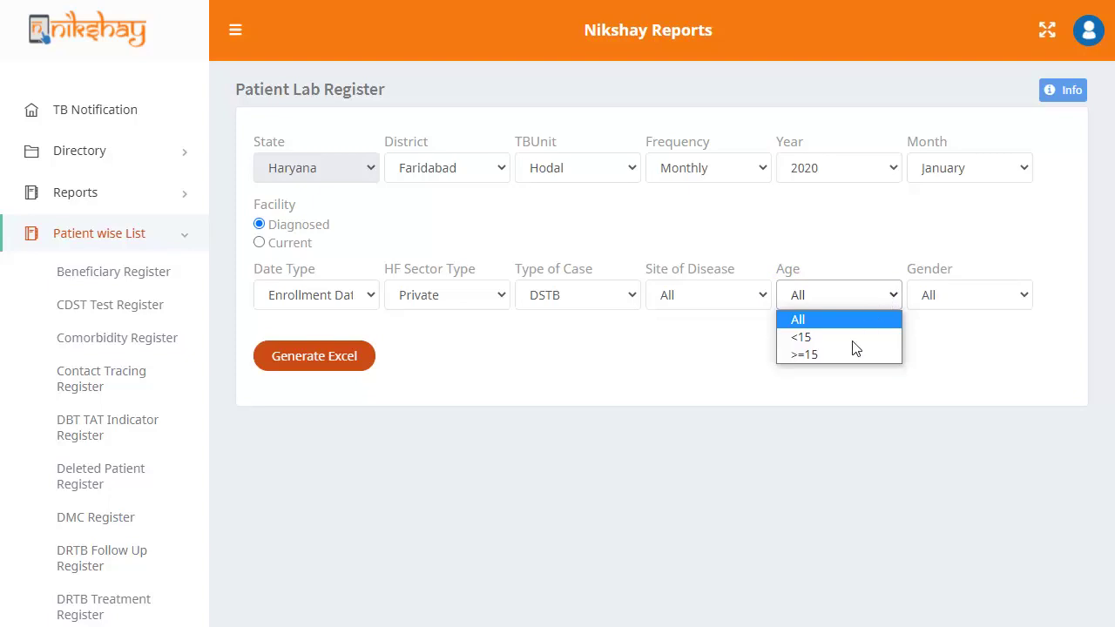
pyautogui.click(842, 355)
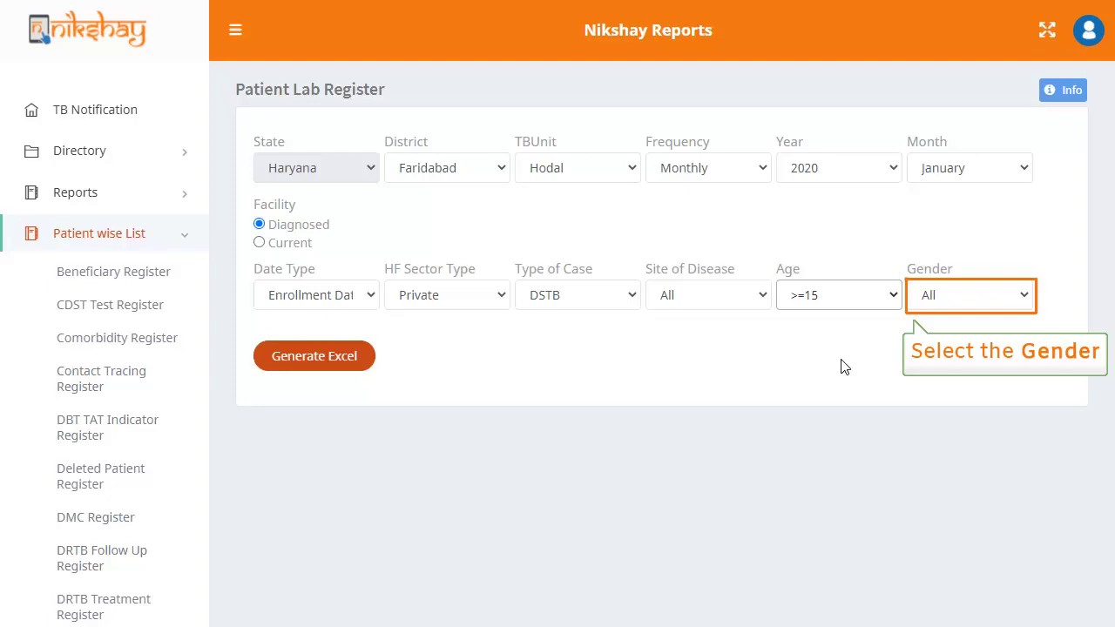
pyautogui.click(1016, 299)
pyautogui.click(1008, 322)
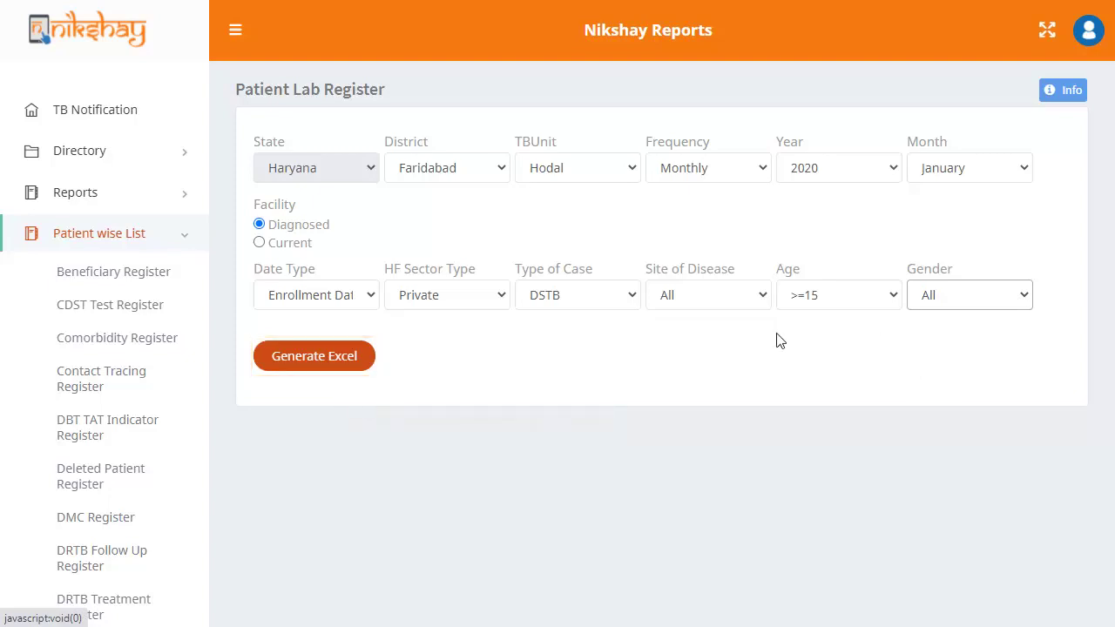
# - Generate the filtered Patient Lab Register as Excel and download the .xlsx file
pyautogui.click(316, 357)
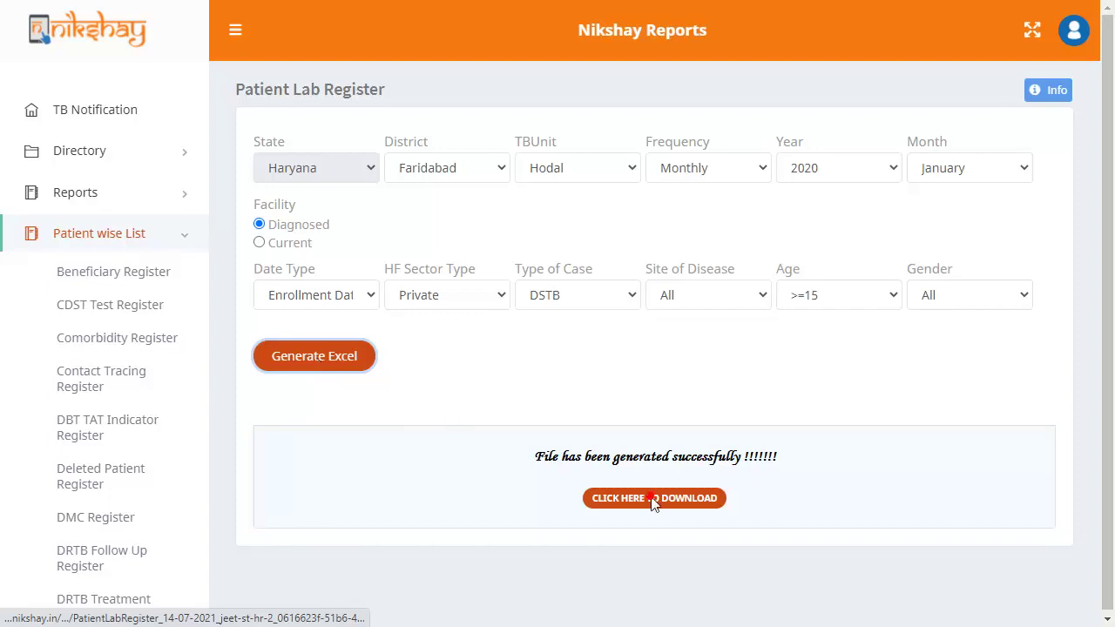
pyautogui.click(620, 503)
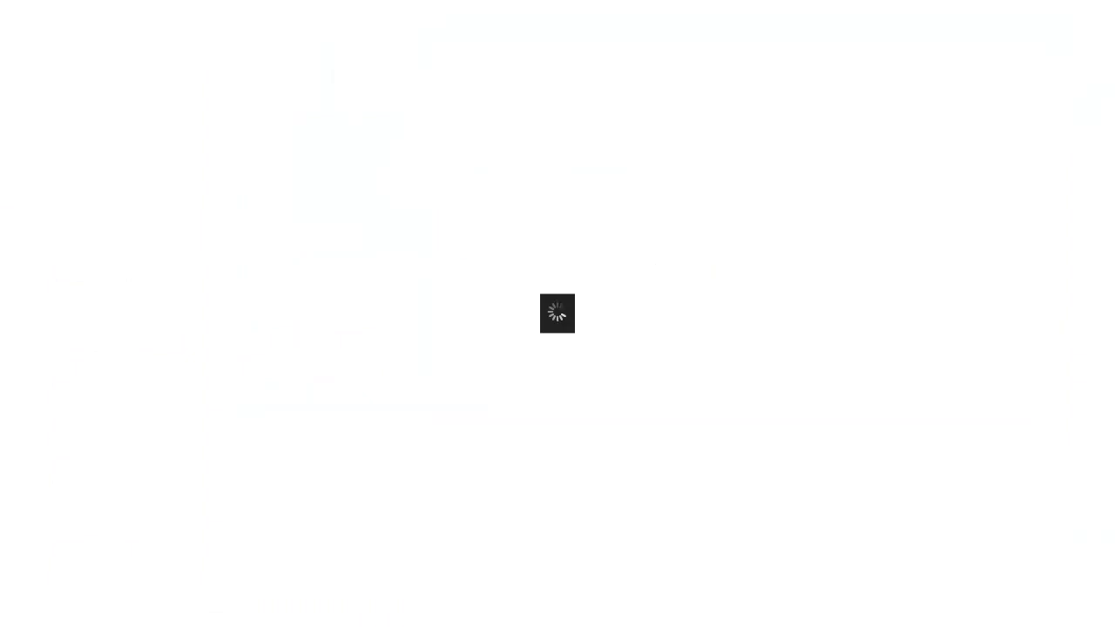